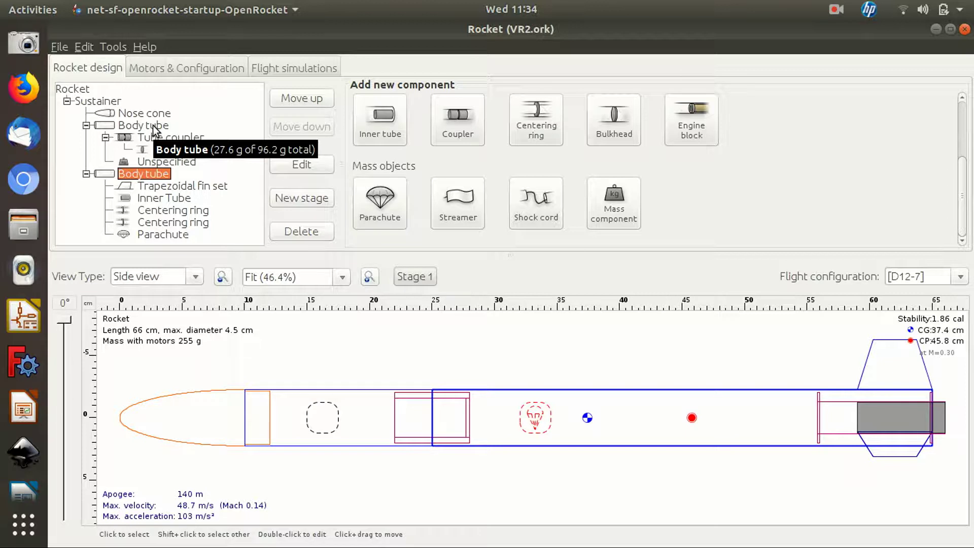
Inspect the general dimensions and material of the forward and aft body tubes.
{"action": "left_click", "coordinate": [153, 126]}
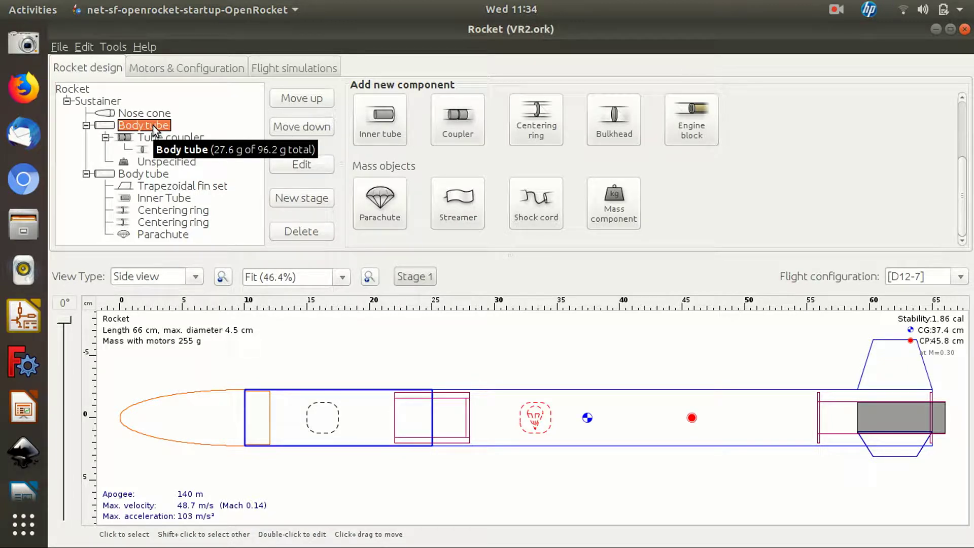
{"action": "double_click", "coordinate": [153, 126]}
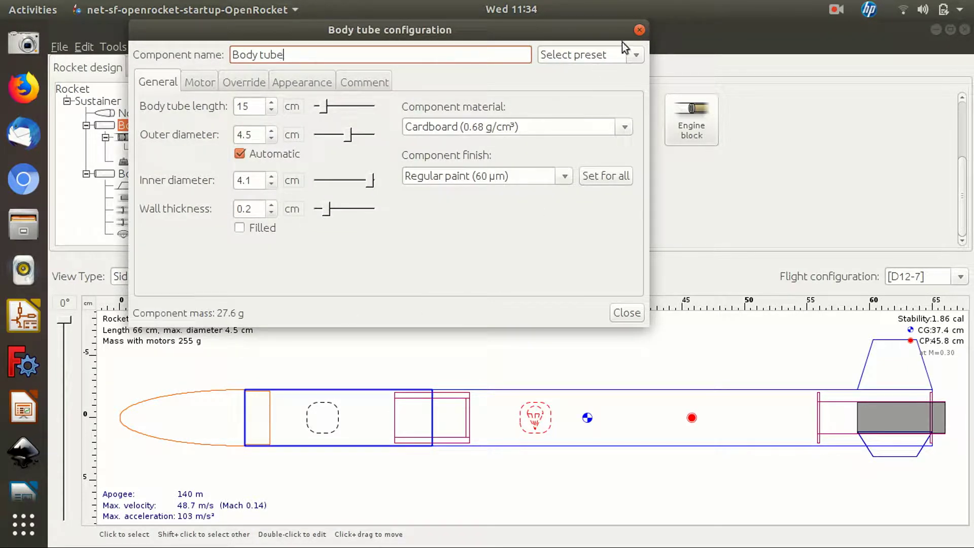
{"action": "left_click", "coordinate": [639, 31]}
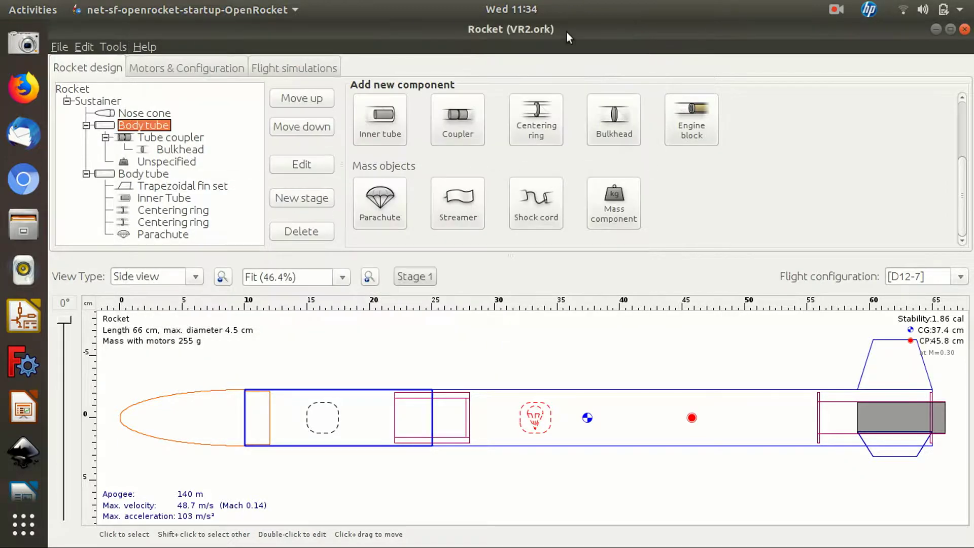
{"action": "double_click", "coordinate": [143, 176]}
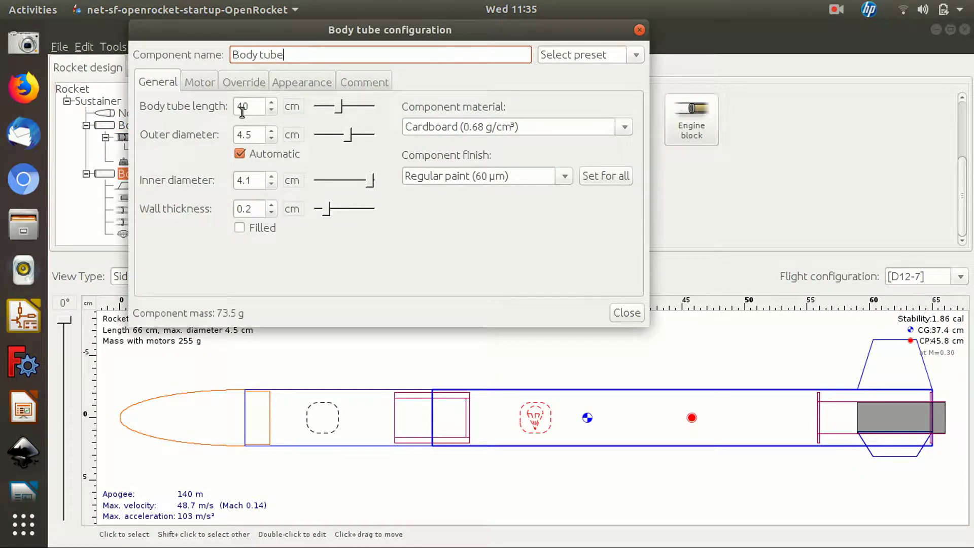
{"action": "left_click", "coordinate": [640, 26]}
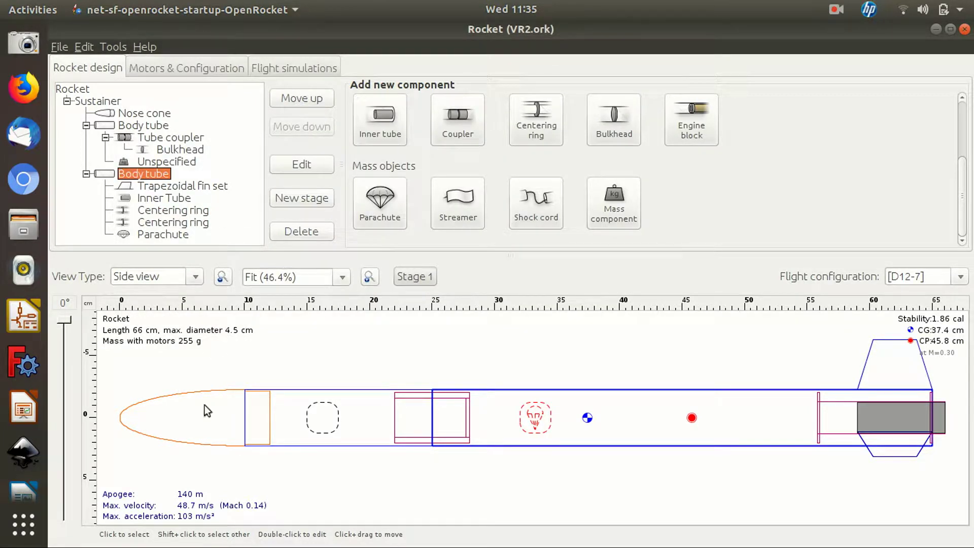
Locate the nose cone in the side view and inspect the tube coupler's diameters, wall thickness, length and material.
{"action": "left_click", "coordinate": [191, 393]}
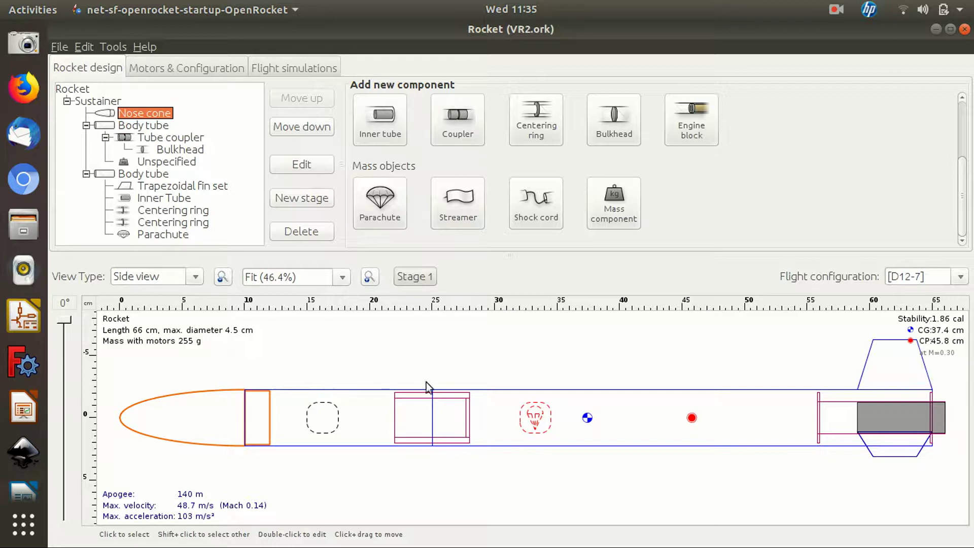
{"action": "left_click", "coordinate": [453, 394]}
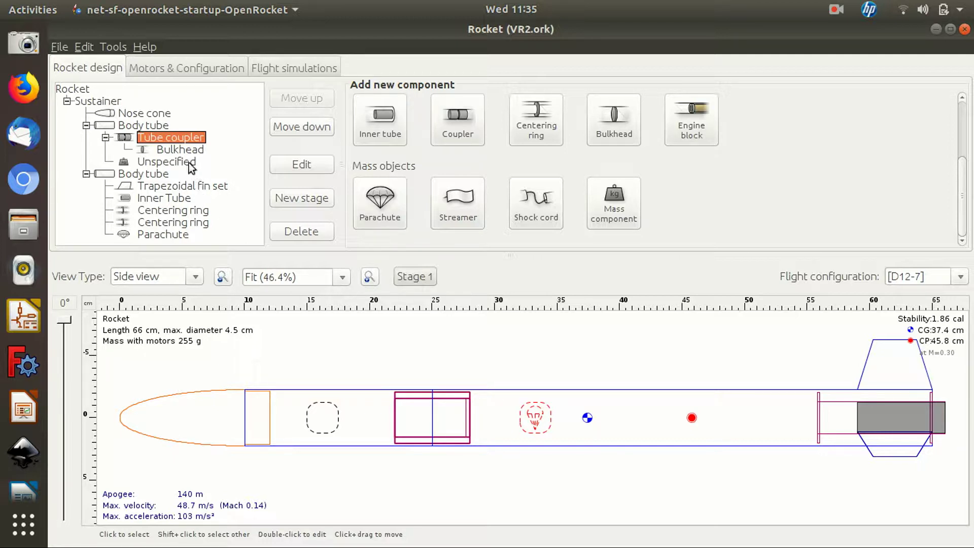
{"action": "double_click", "coordinate": [181, 139]}
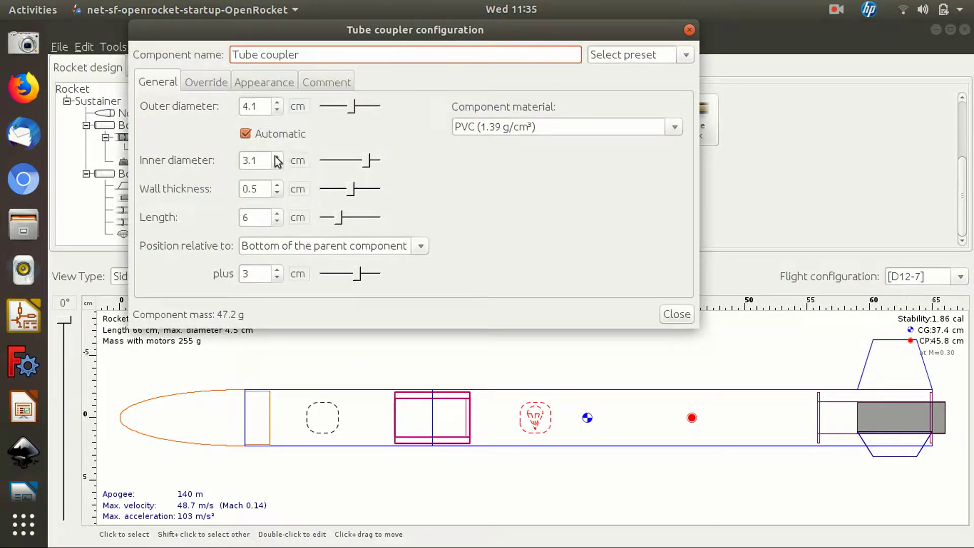
{"action": "left_click", "coordinate": [251, 190]}
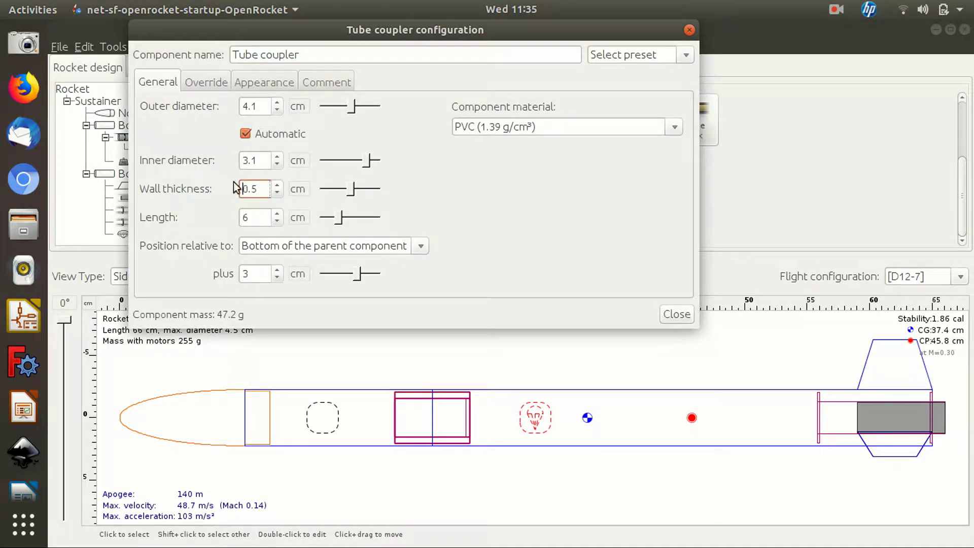
{"action": "left_click", "coordinate": [689, 30]}
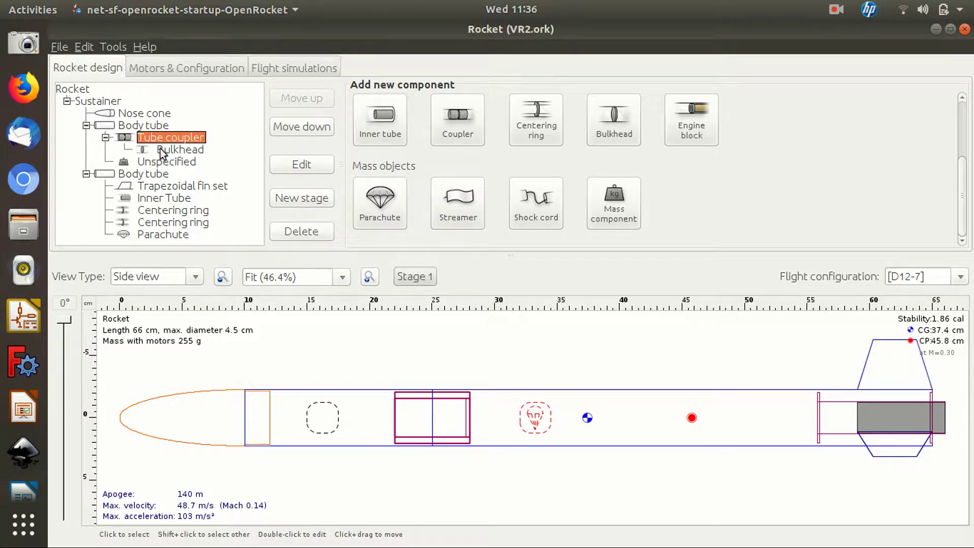
Inspect the mass, size and position of the unspecified mass component inside the forward body tube.
{"action": "left_click", "coordinate": [293, 389]}
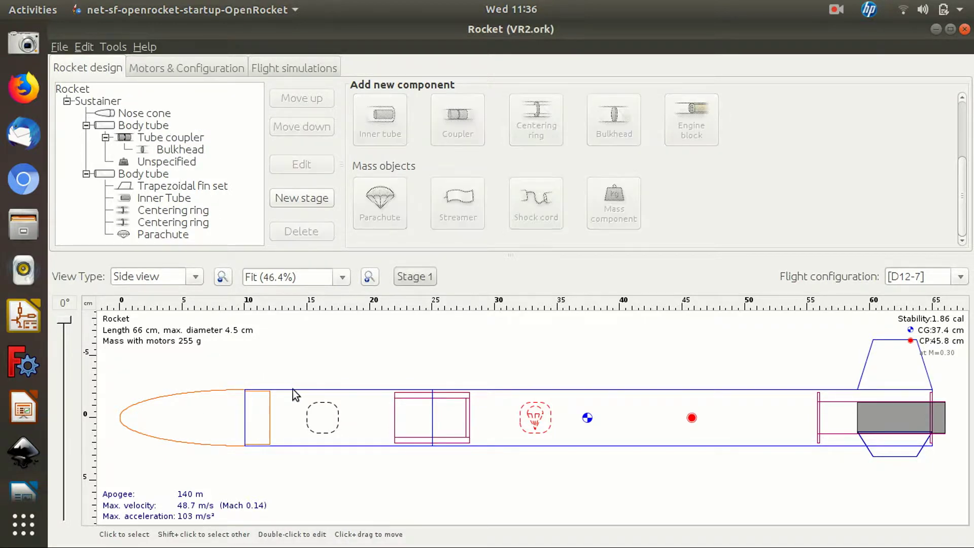
{"action": "left_click", "coordinate": [158, 126]}
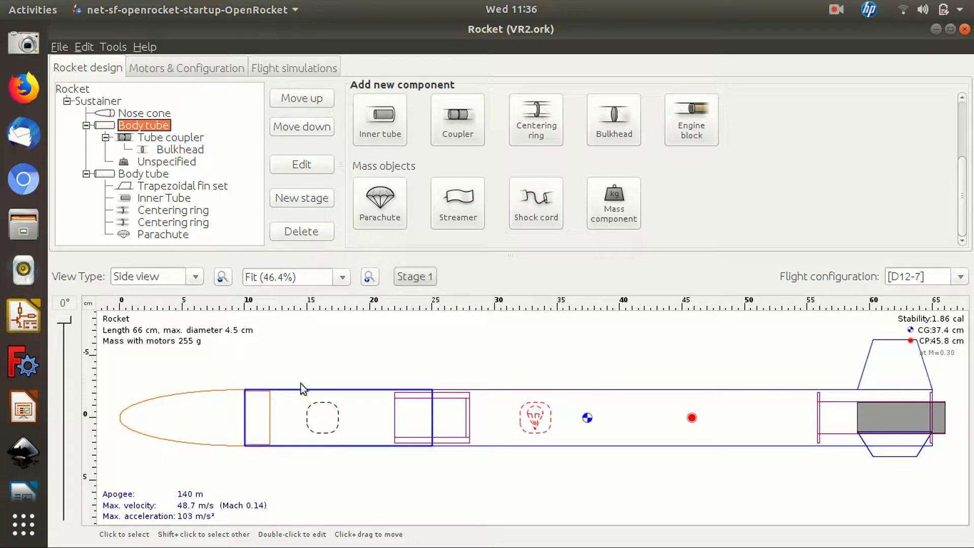
{"action": "left_click", "coordinate": [167, 162]}
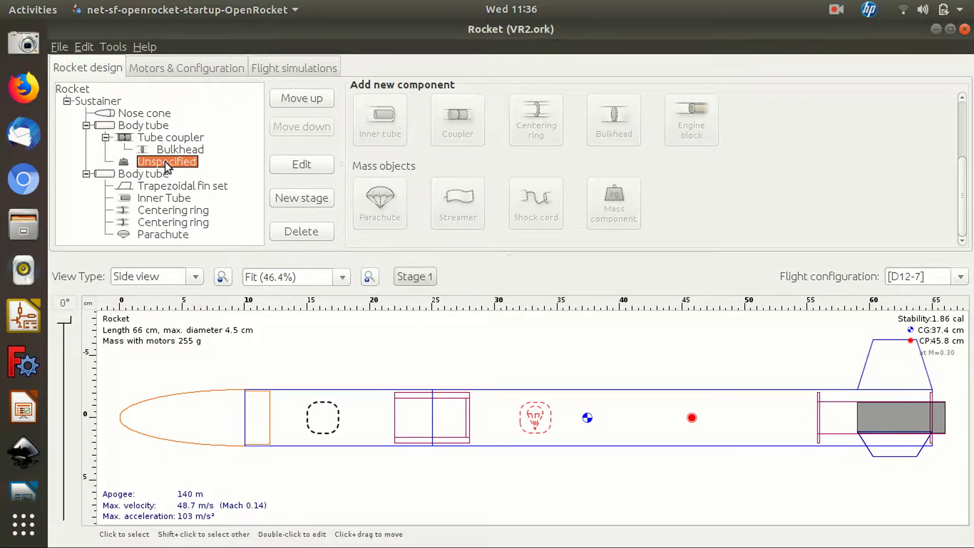
{"action": "double_click", "coordinate": [165, 162]}
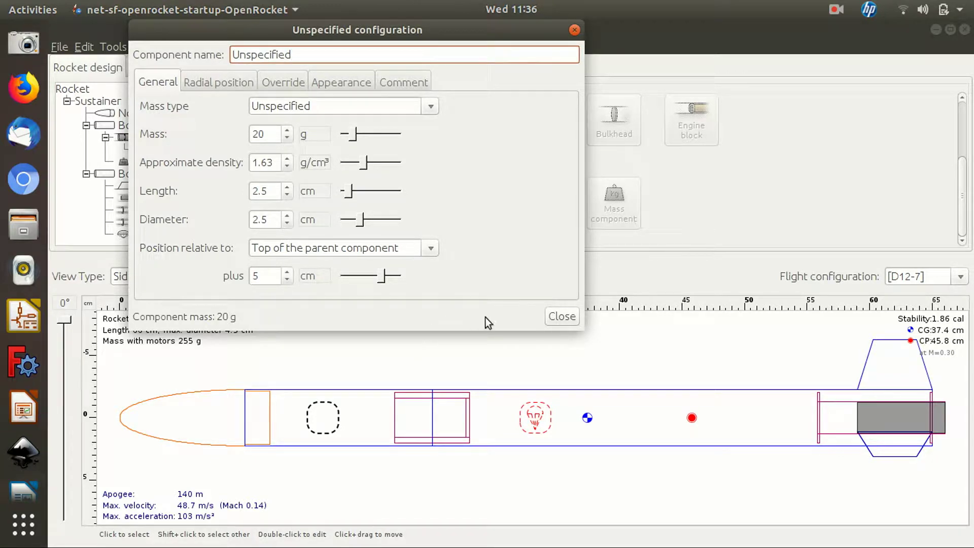
{"action": "left_click", "coordinate": [558, 316]}
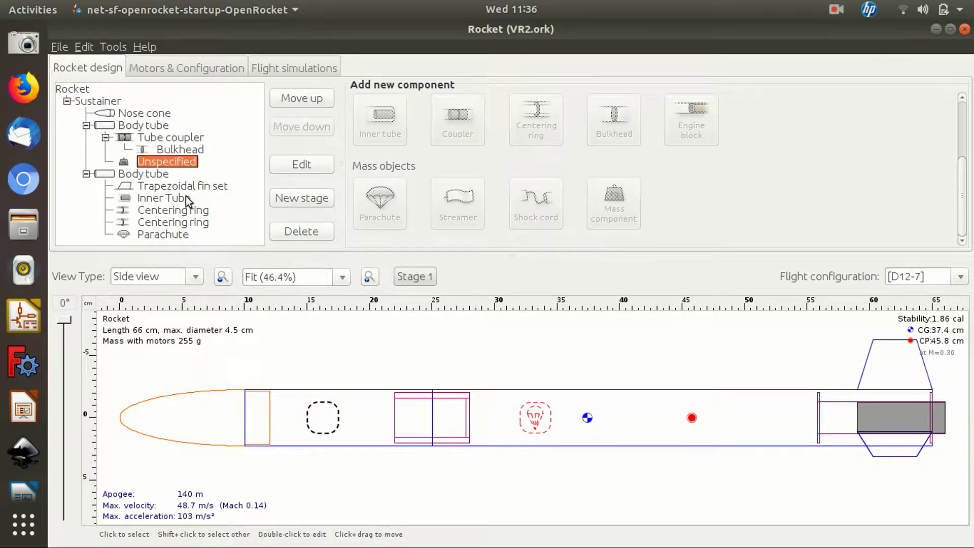
Inspect the inner tube's dimensions and the motor configuration assigned to it.
{"action": "left_click", "coordinate": [841, 407]}
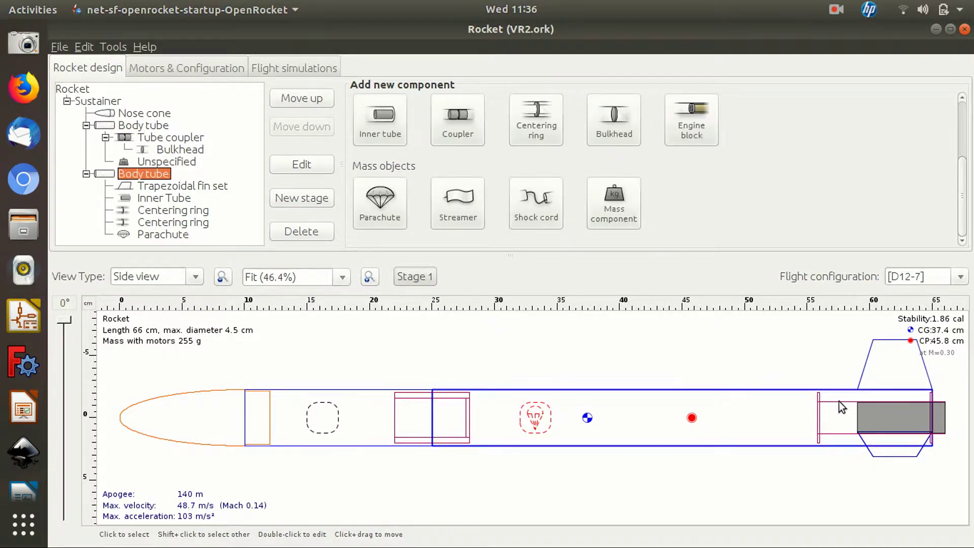
{"action": "double_click", "coordinate": [134, 202]}
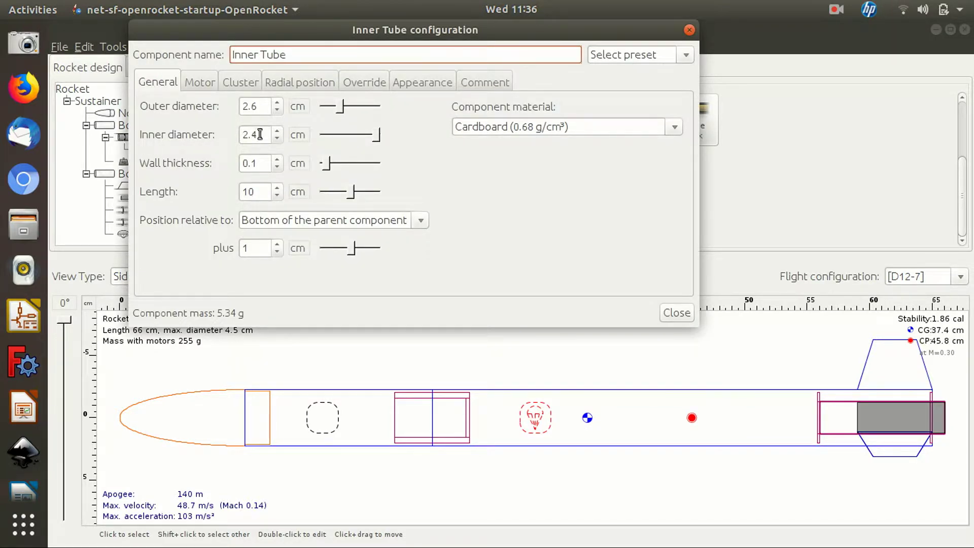
{"action": "left_click", "coordinate": [259, 135]}
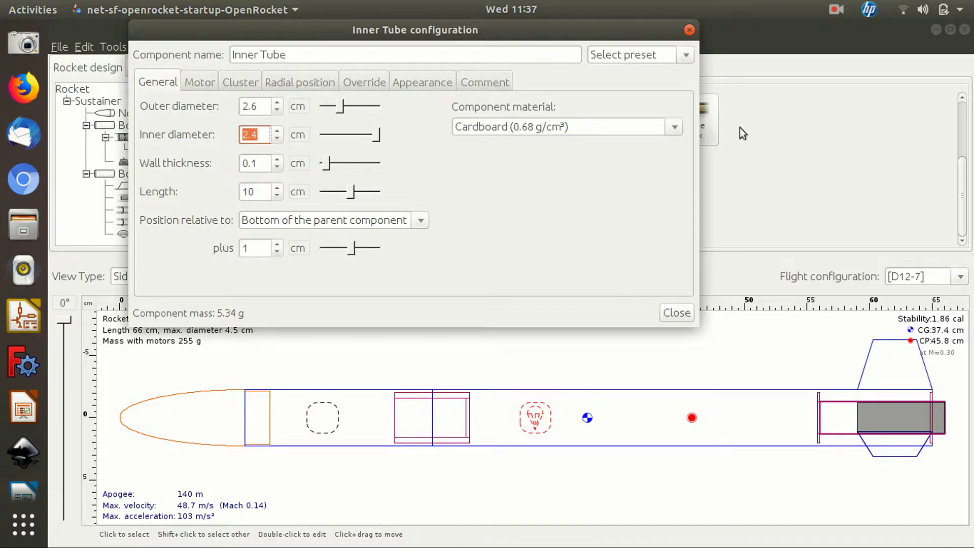
{"action": "left_click", "coordinate": [690, 31]}
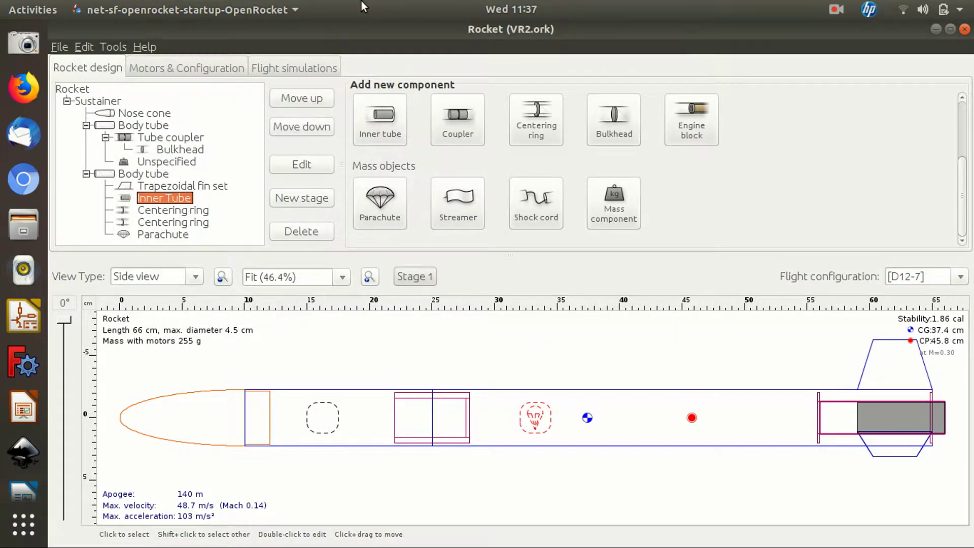
{"action": "left_click", "coordinate": [197, 70]}
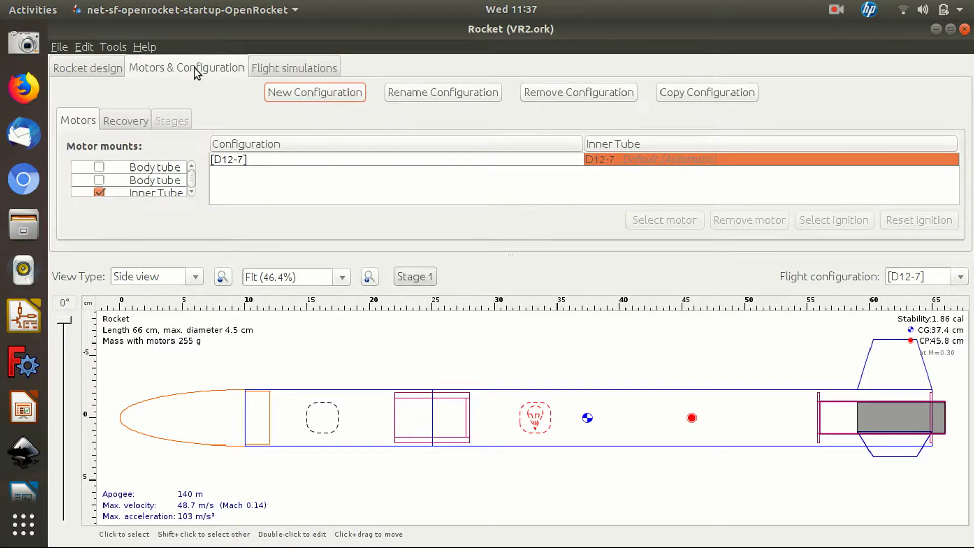
{"action": "left_click", "coordinate": [223, 159]}
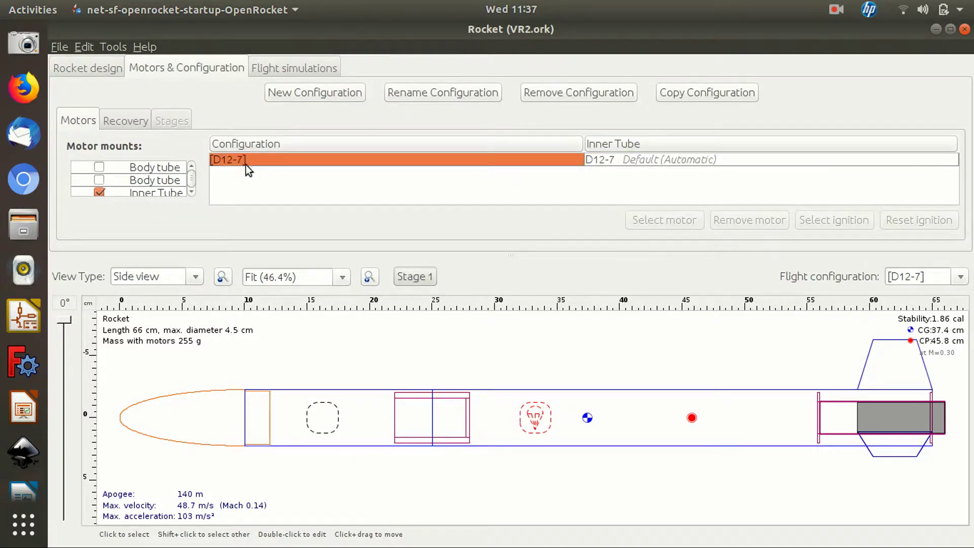
{"action": "left_click", "coordinate": [696, 160]}
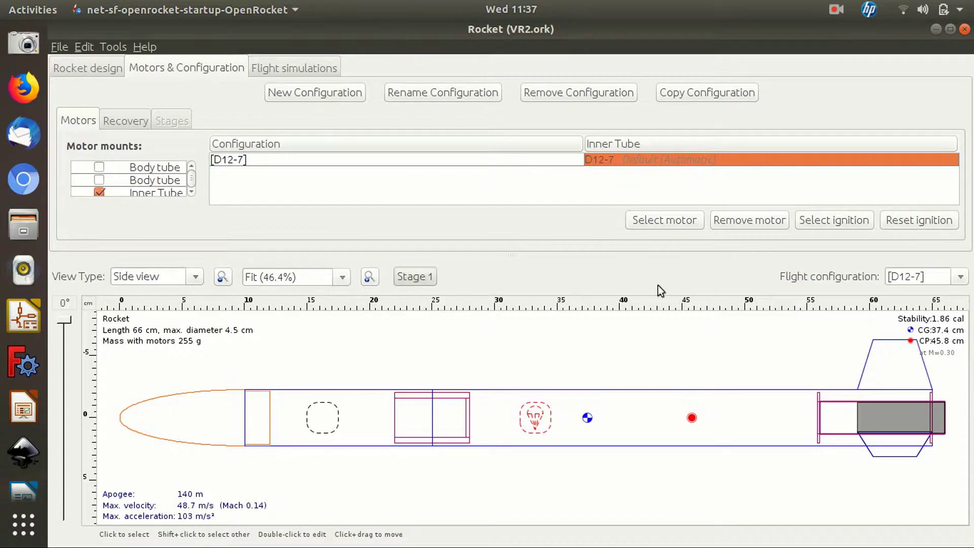
Set the trapezoidal fin set's root fillet material to Birch (0.67 g/cm³).
{"action": "left_click", "coordinate": [68, 68]}
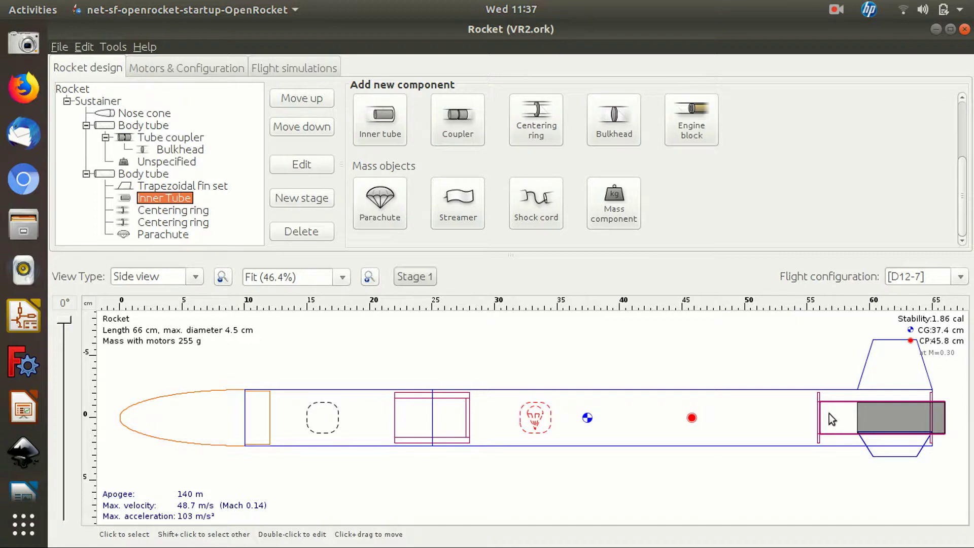
{"action": "left_click", "coordinate": [883, 340]}
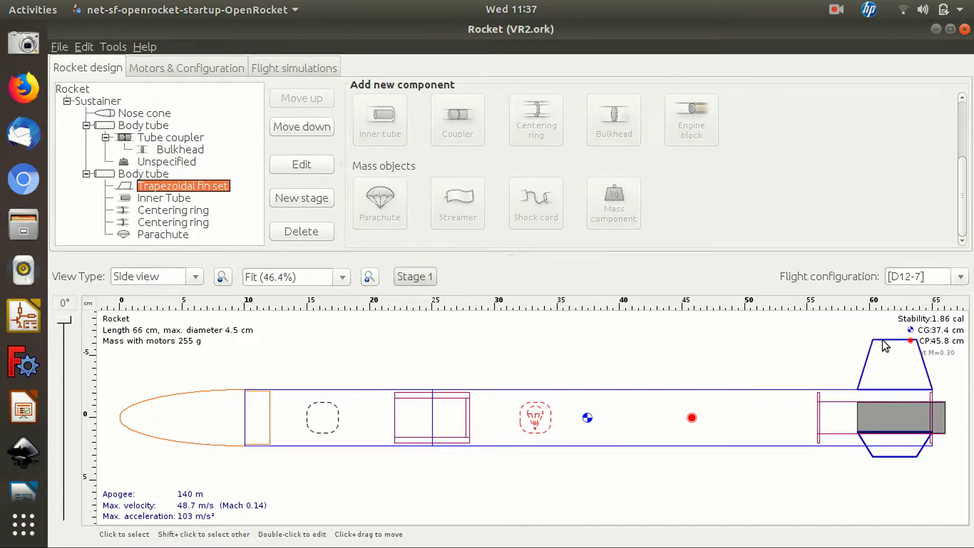
{"action": "double_click", "coordinate": [204, 188]}
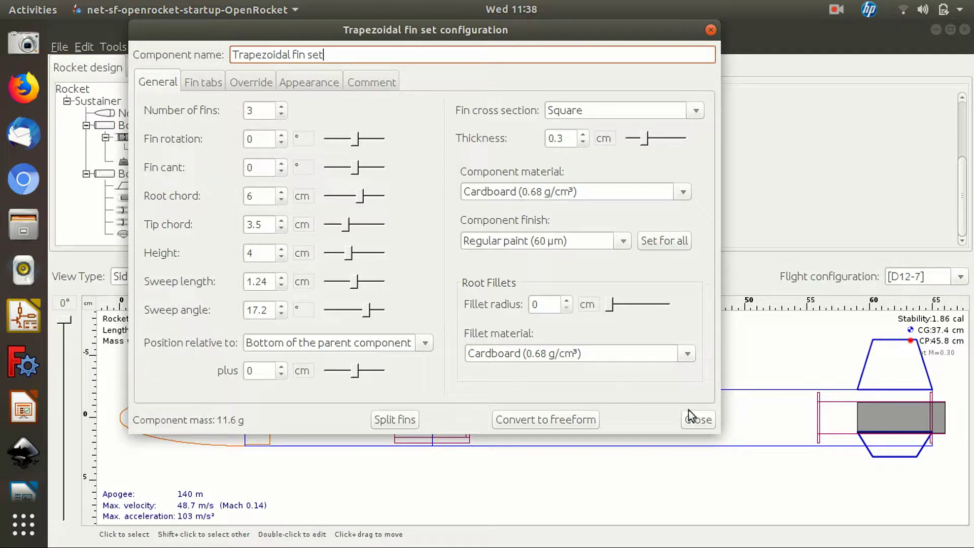
{"action": "left_click", "coordinate": [688, 353]}
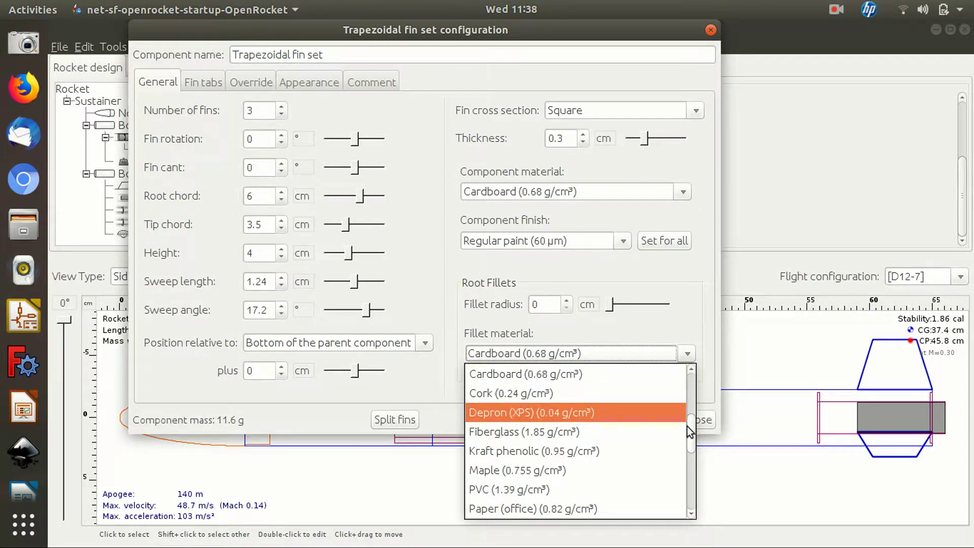
{"action": "left_click_drag", "start_coordinate": [690, 430], "coordinate": [661, 361]}
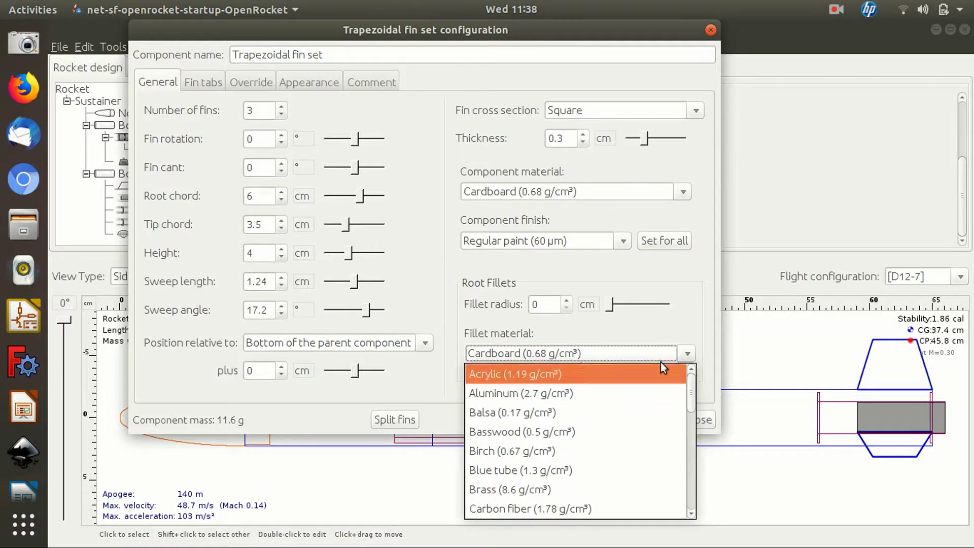
{"action": "left_click", "coordinate": [516, 444]}
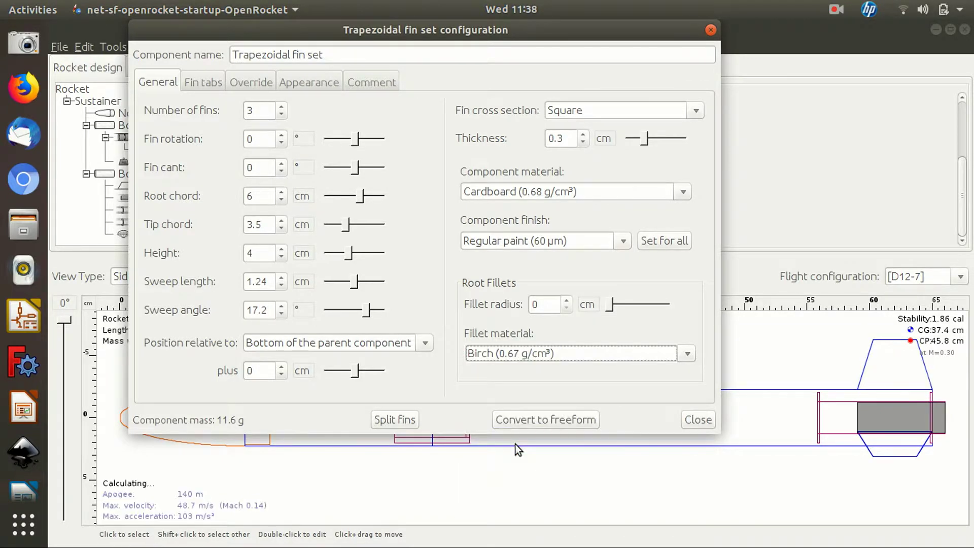
{"action": "left_click", "coordinate": [690, 424]}
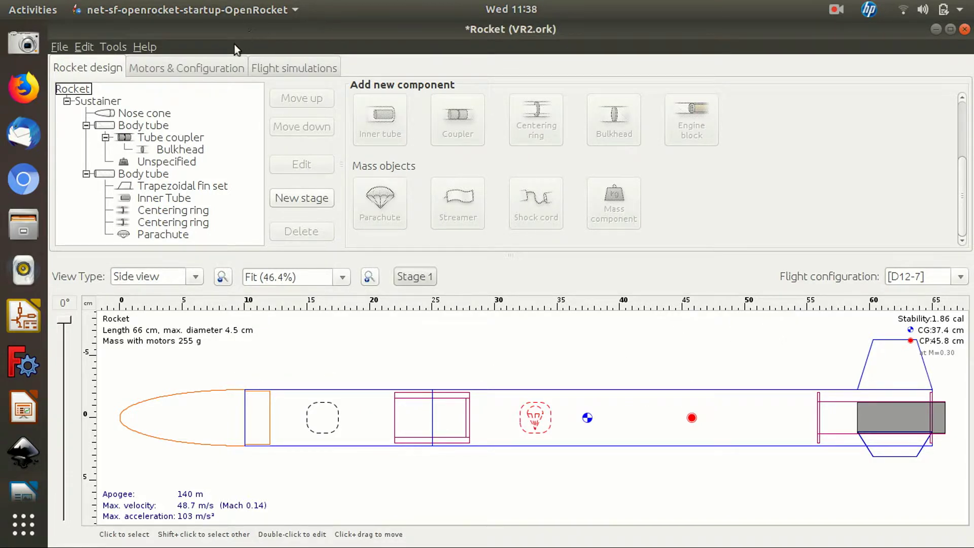
Review the available ejection charge delays for the inner tube's Estes D12 motor, keeping the 7-second delay.
{"action": "left_click", "coordinate": [197, 76]}
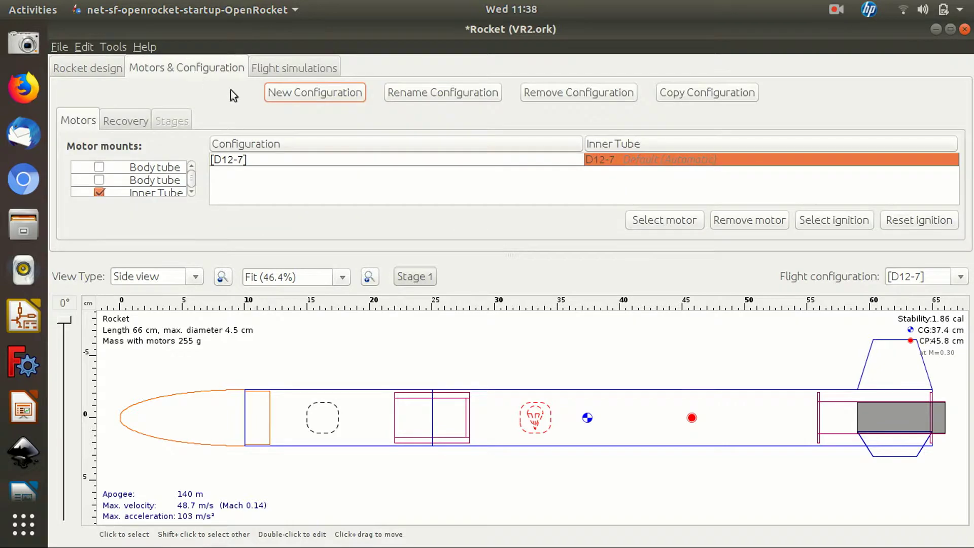
{"action": "double_click", "coordinate": [610, 160]}
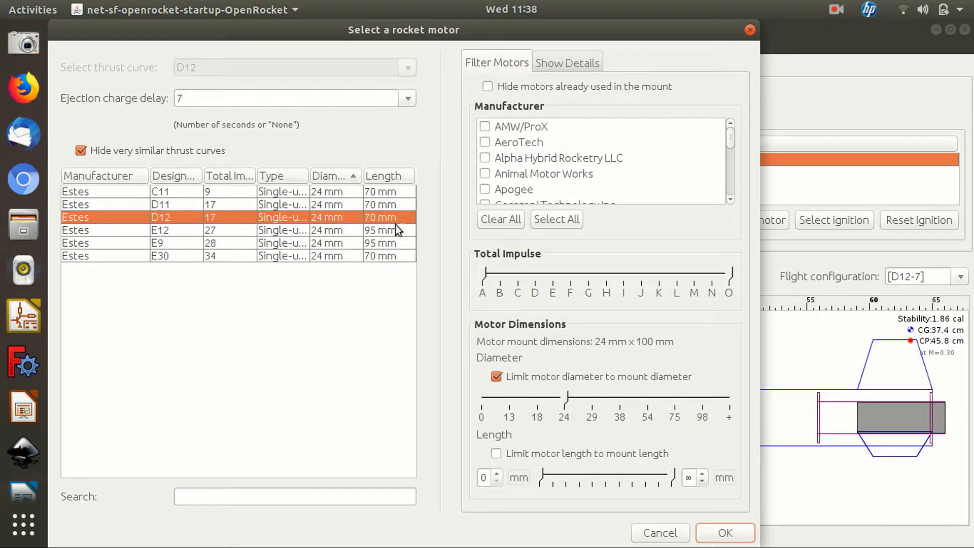
{"action": "left_click", "coordinate": [412, 103]}
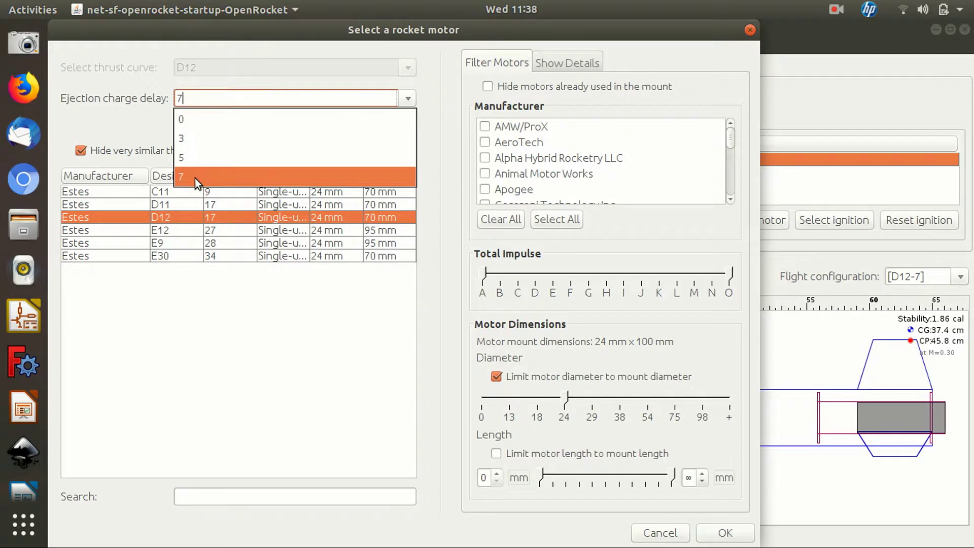
{"action": "left_click", "coordinate": [195, 178]}
{"action": "left_click", "coordinate": [407, 98]}
{"action": "left_click", "coordinate": [280, 173]}
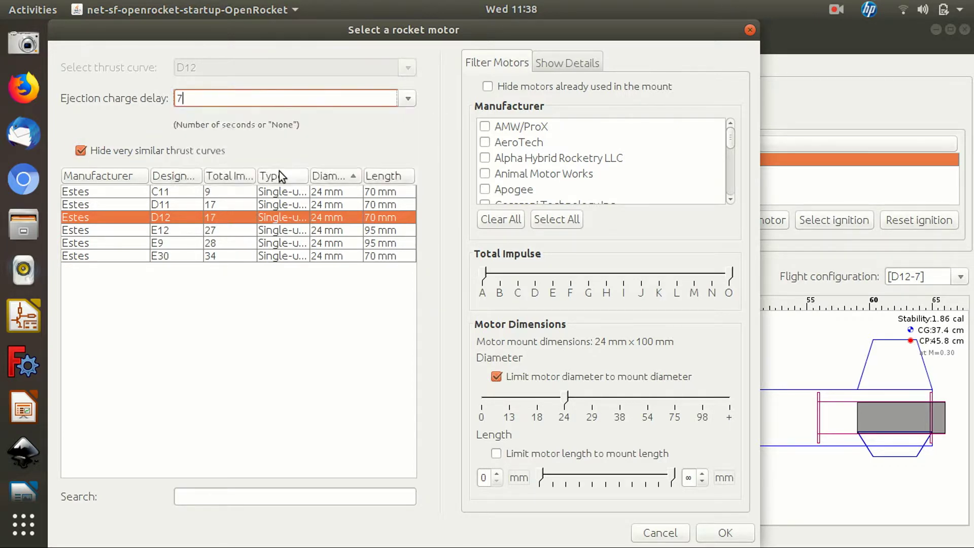
{"action": "left_click", "coordinate": [408, 101]}
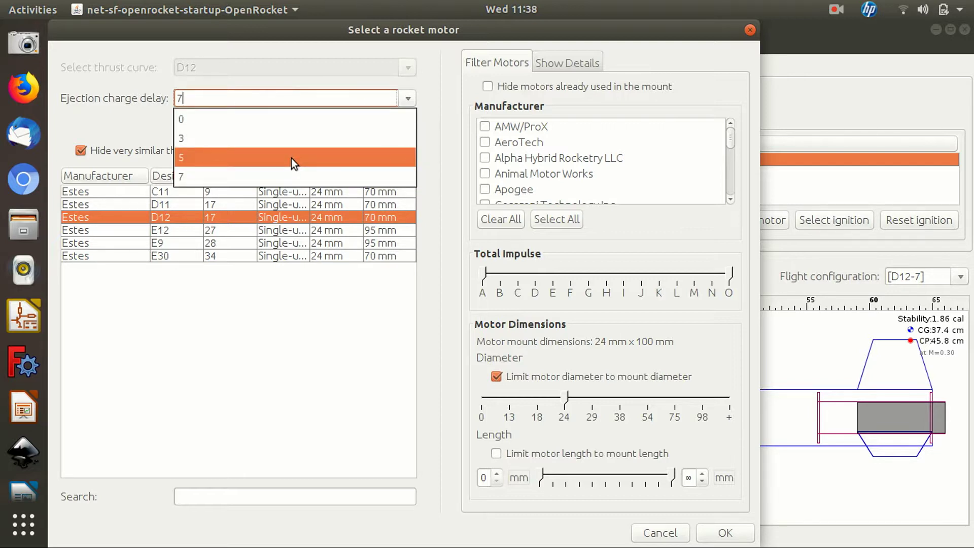
{"action": "left_click", "coordinate": [267, 447]}
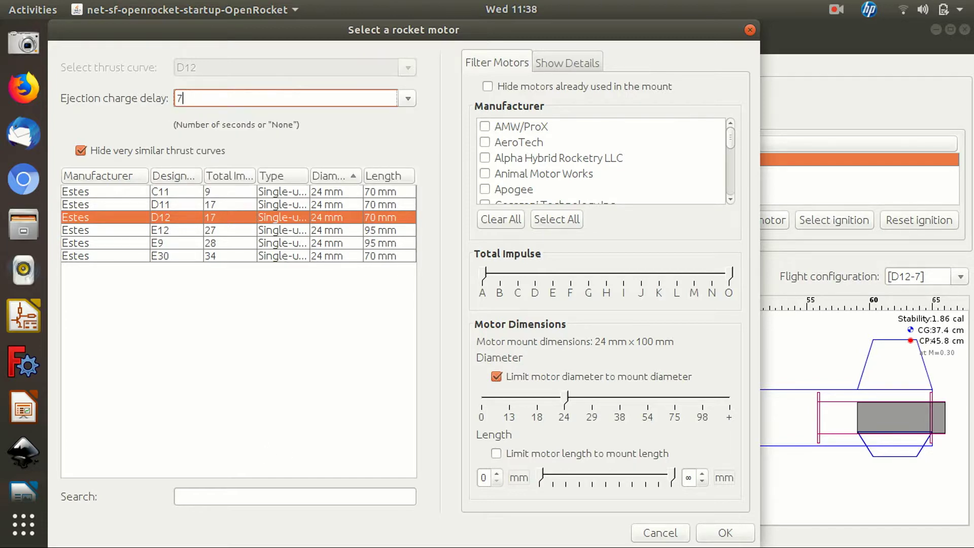
{"action": "left_click", "coordinate": [746, 538]}
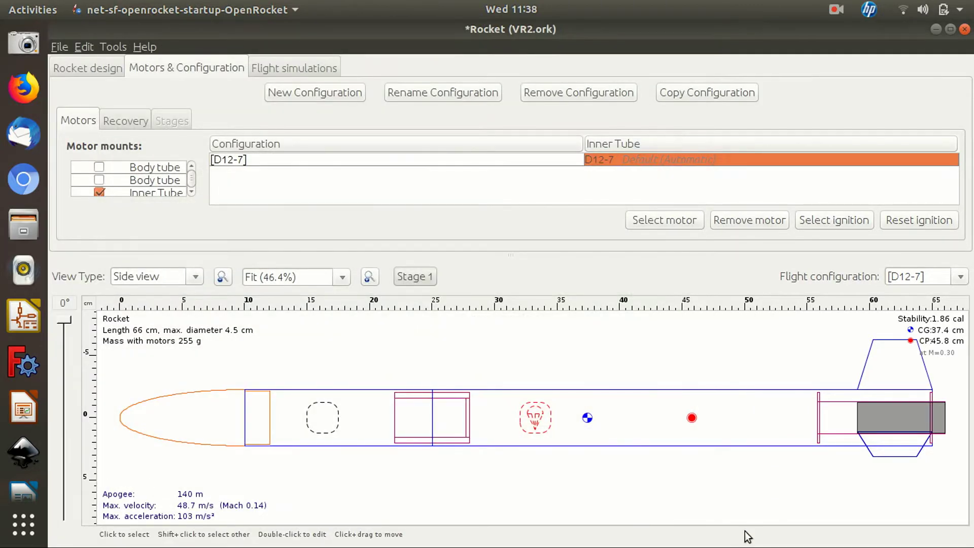
Add a new flight configuration without motors and run Simulation 1 for the D12-7 configuration.
{"action": "left_click", "coordinate": [307, 91]}
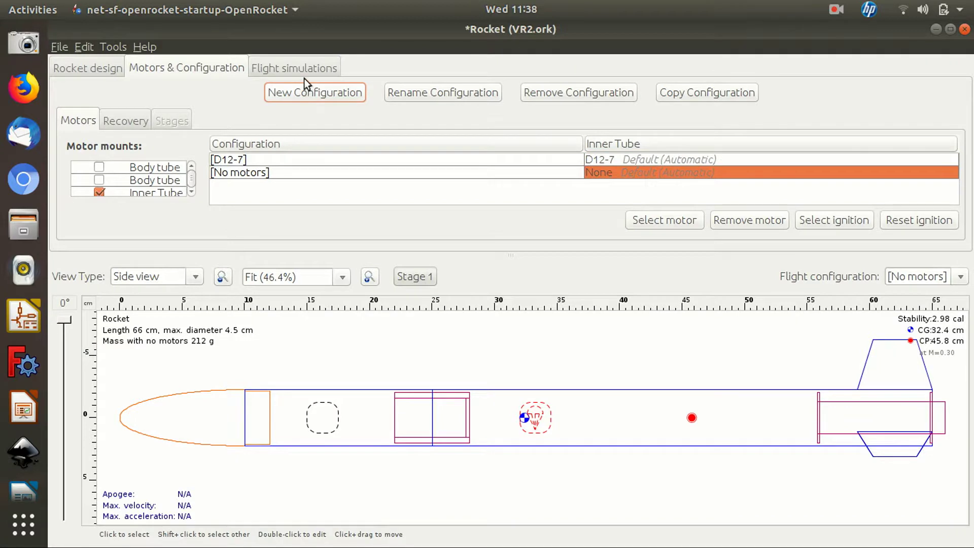
{"action": "left_click", "coordinate": [293, 70]}
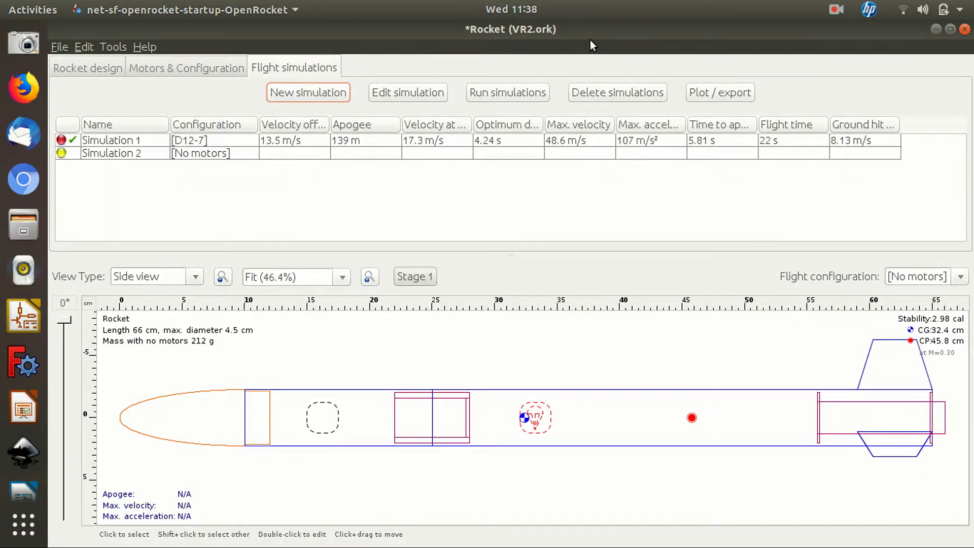
{"action": "left_click", "coordinate": [194, 144]}
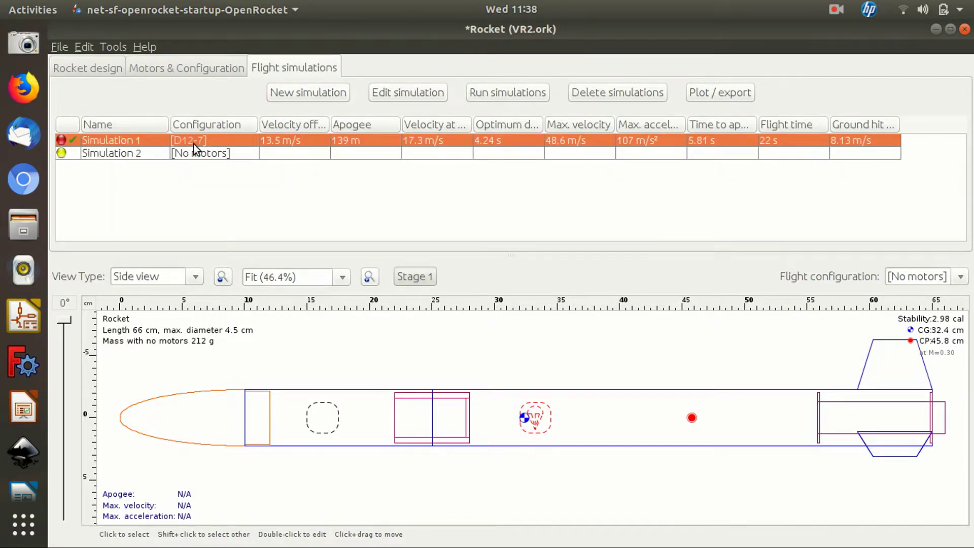
{"action": "left_click", "coordinate": [511, 95]}
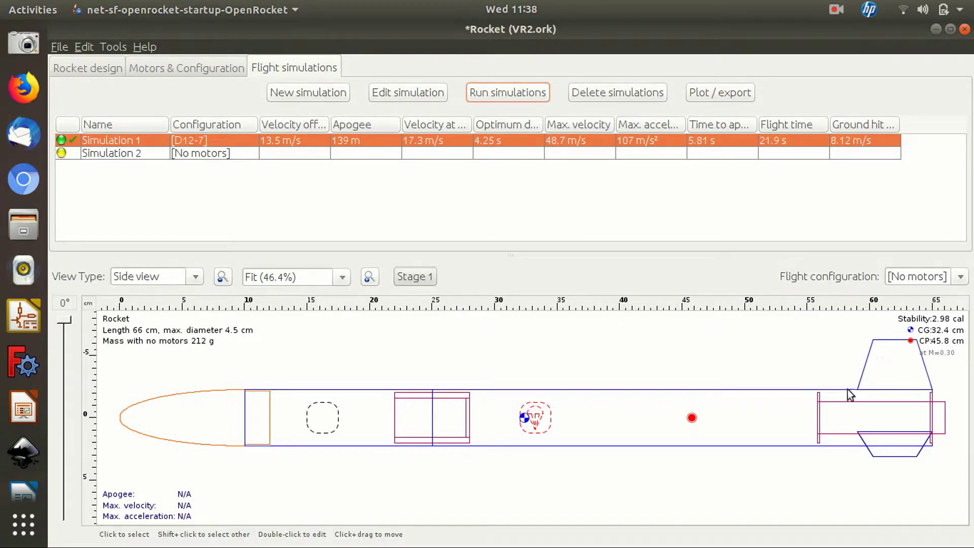
Set the length of the aft body tube, the one carrying the fin set, to 41 cm.
{"action": "left_click", "coordinate": [105, 67]}
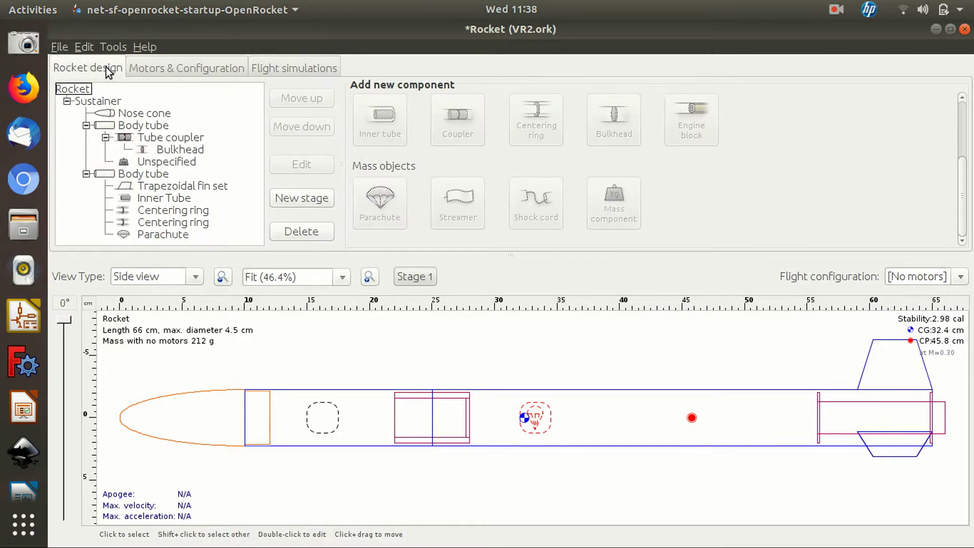
{"action": "left_click", "coordinate": [156, 176]}
{"action": "double_click", "coordinate": [155, 176]}
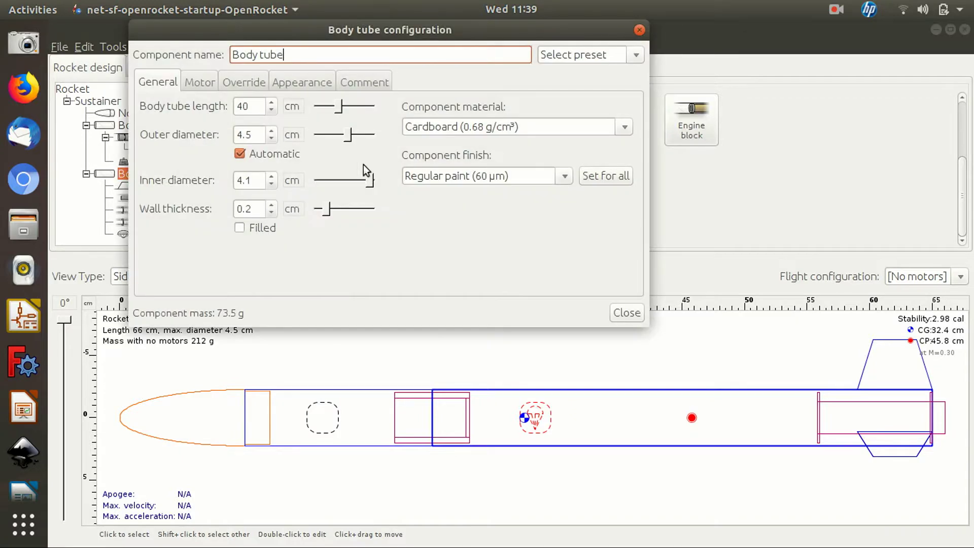
{"action": "left_click", "coordinate": [258, 104]}
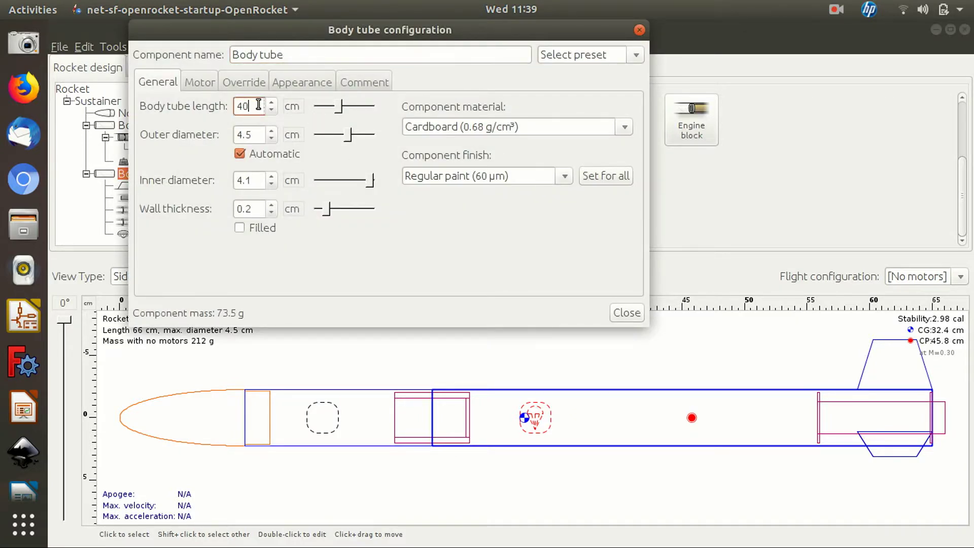
{"action": "key", "text": "BackSpace"}
{"action": "type", "text": "1"}
{"action": "left_click", "coordinate": [623, 310]}
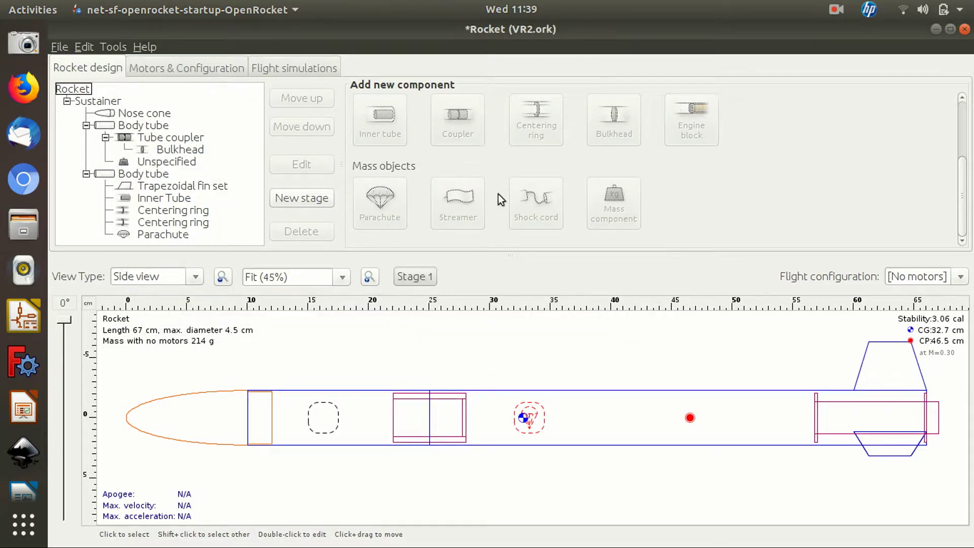
Rerun Simulation 1 with the changed body tube and view its plot settings.
{"action": "left_click", "coordinate": [298, 69]}
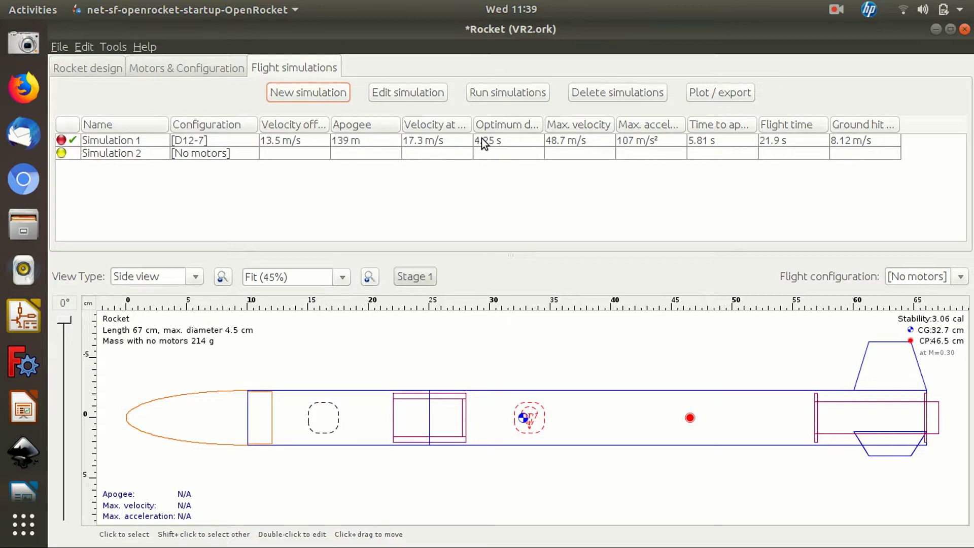
{"action": "left_click", "coordinate": [465, 137]}
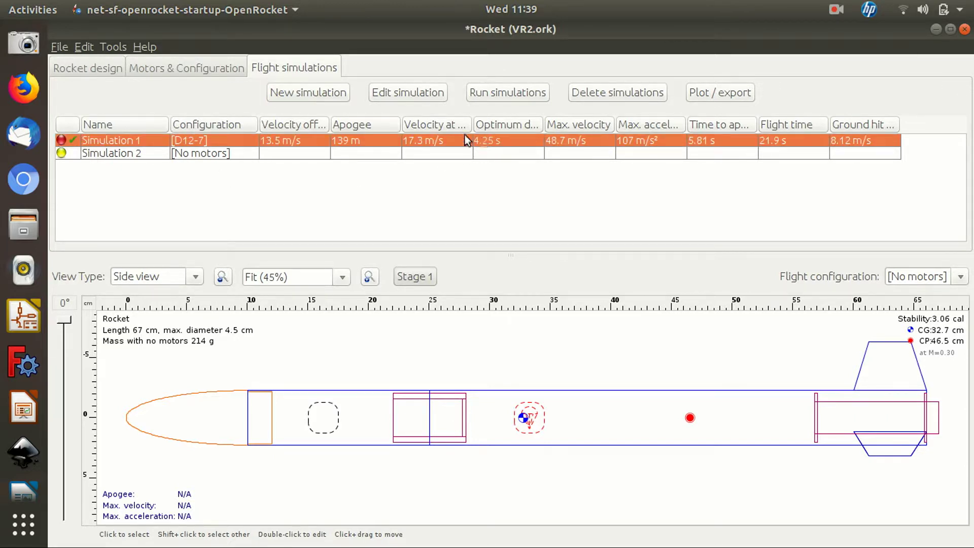
{"action": "left_click", "coordinate": [506, 95]}
{"action": "double_click", "coordinate": [518, 143]}
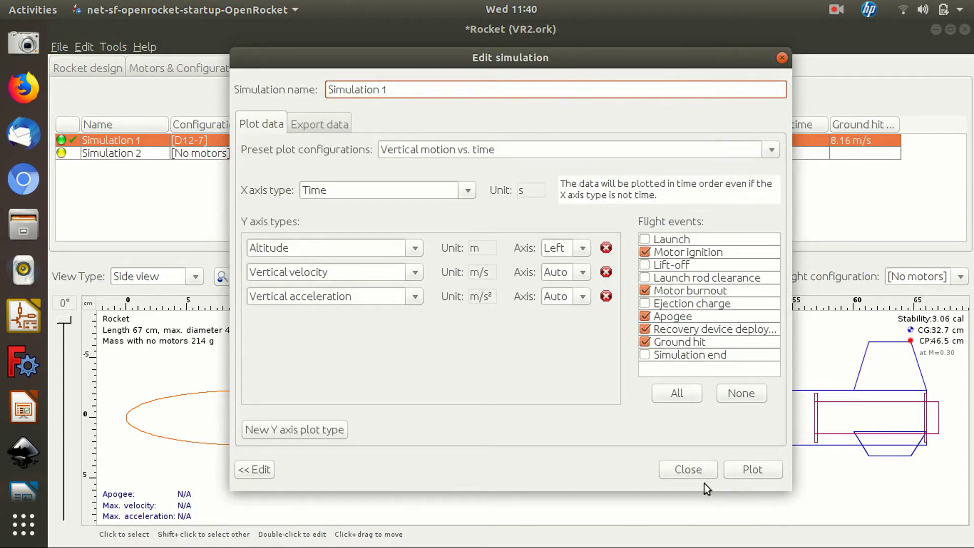
{"action": "left_click", "coordinate": [697, 472]}
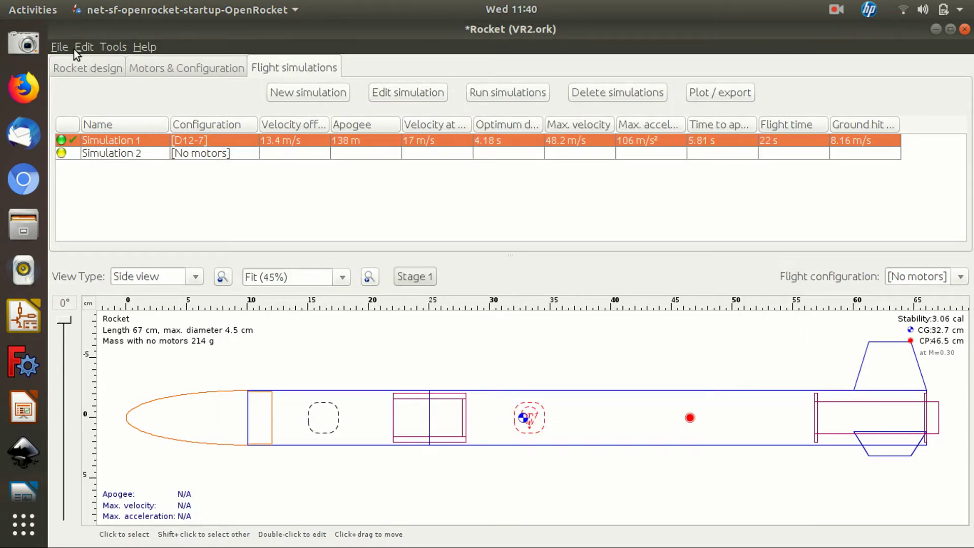
{"action": "left_click", "coordinate": [89, 69]}
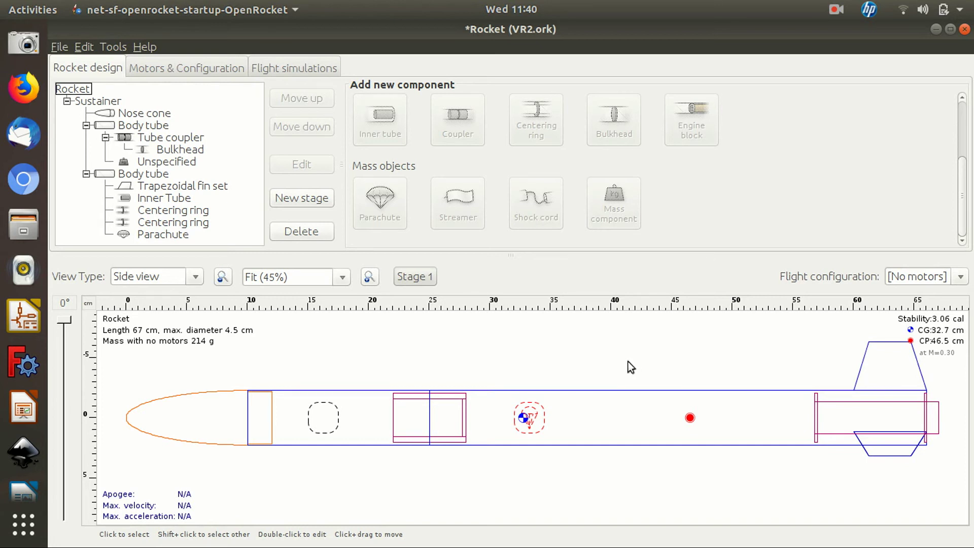
{"action": "left_click", "coordinate": [835, 11]}
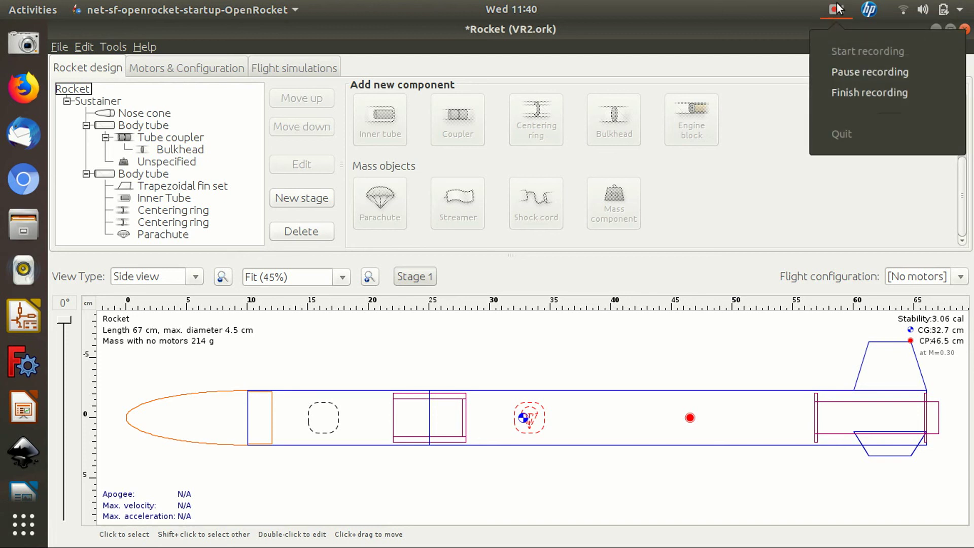